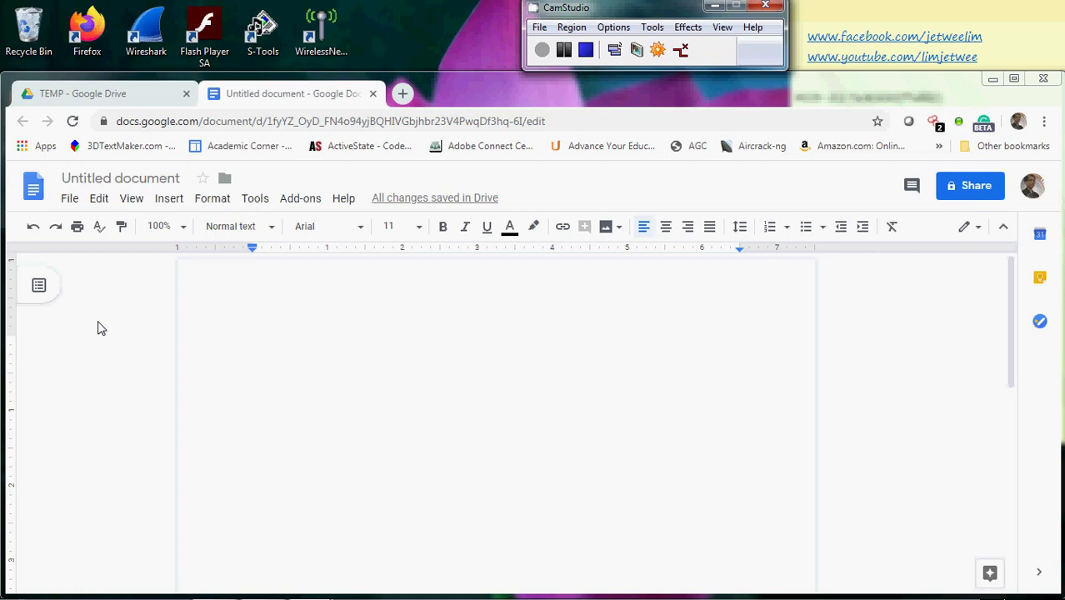
Type a first line and edit it down to 'Title A'
left_click(289, 314)
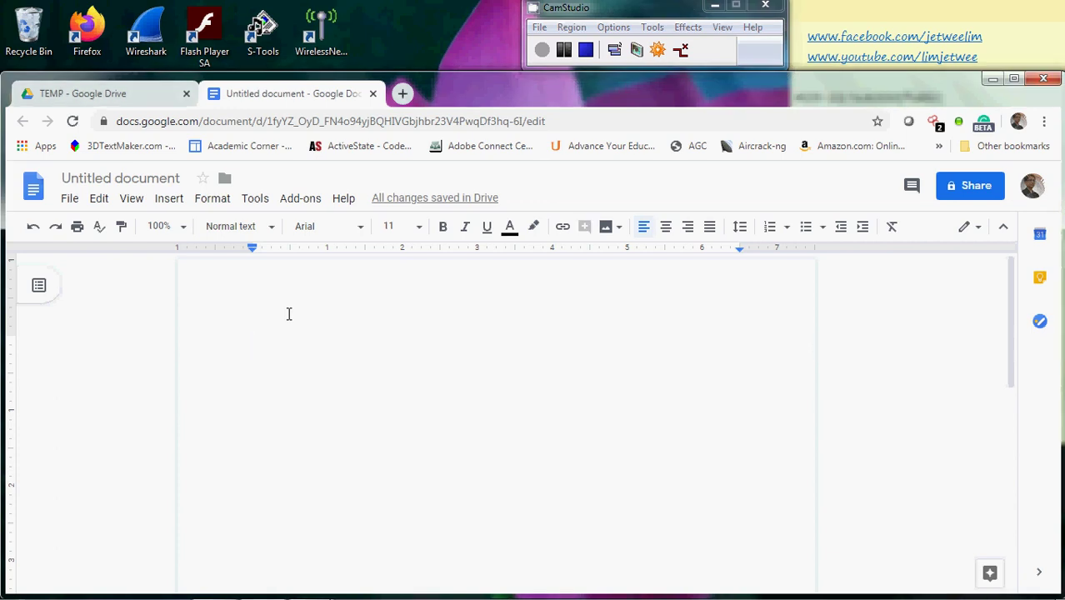
key("Return")
type("tHIS ")
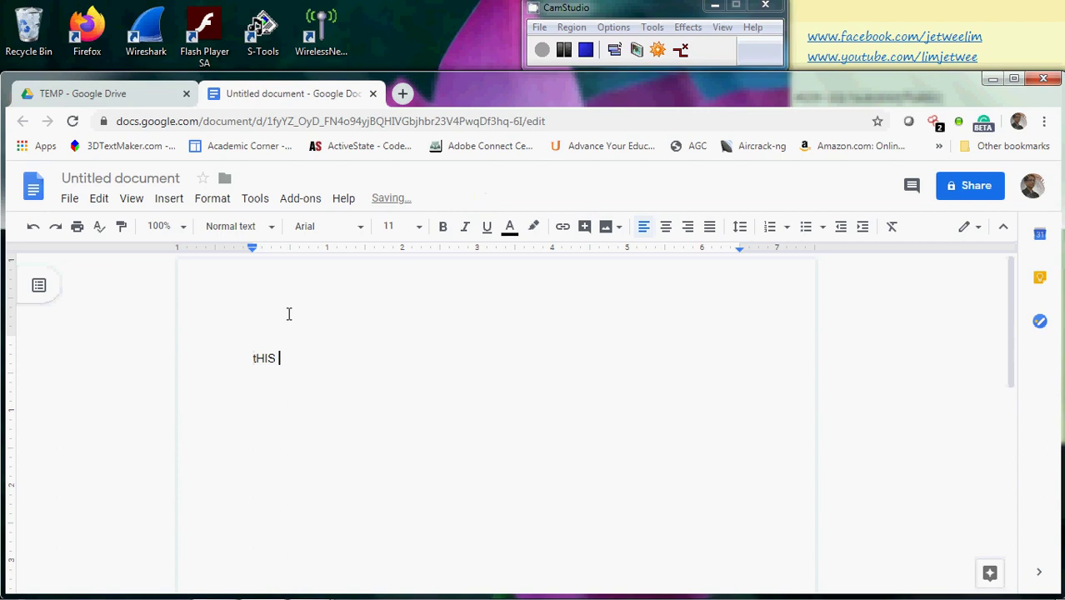
type("IS MY")
key("BackSpace")
key("BackSpace")
key("BackSpace")
key("BackSpace")
key("BackSpace")
key("BackSpace")
key("BackSpace")
key("BackSpace")
key("BackSpace")
key("BackSpace")
key("BackSpace")
type("This is a title")
key("Return")
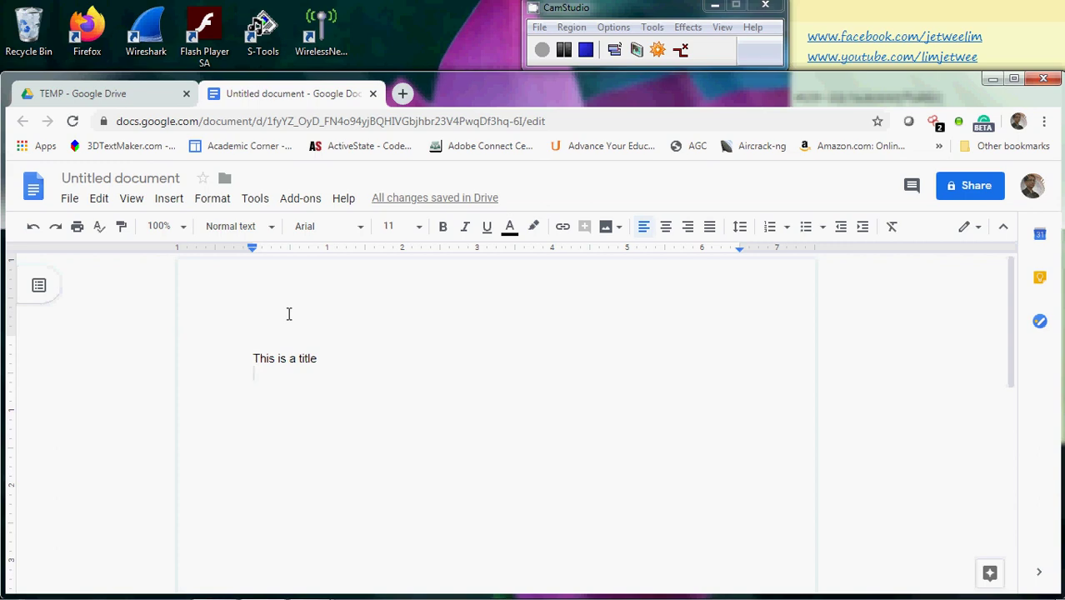
key("Up")
key("Right")
key("Right")
key("Right")
key("Right")
key("Right")
key("Right")
key("Right")
key("Right")
key("Right")
key("Right")
key("shift+Home")
type("T")
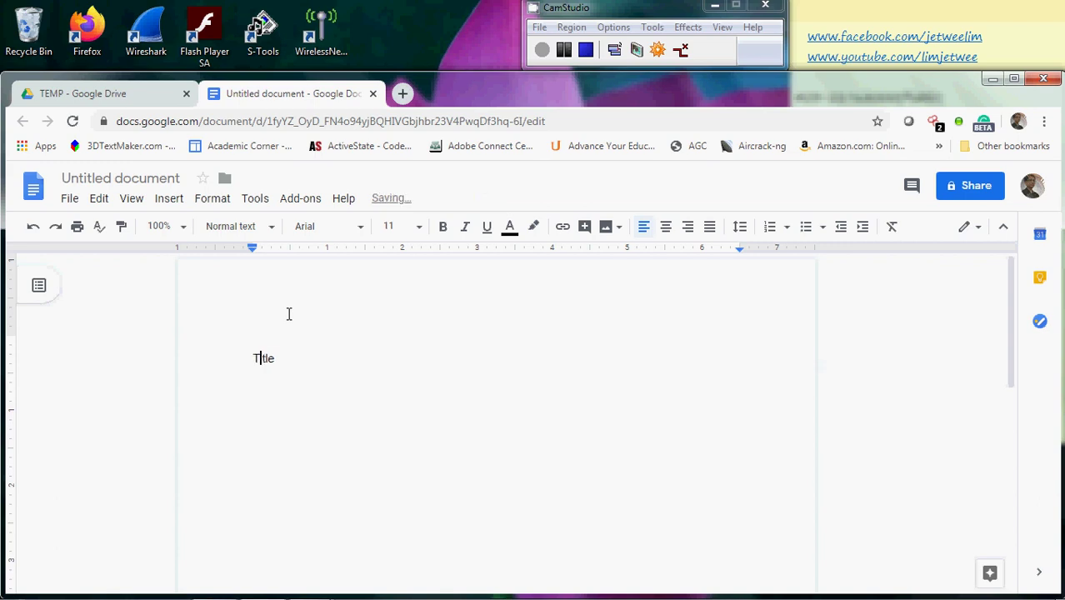
key("End")
type("A")
key("shift+Home")
key("ctrl+c")
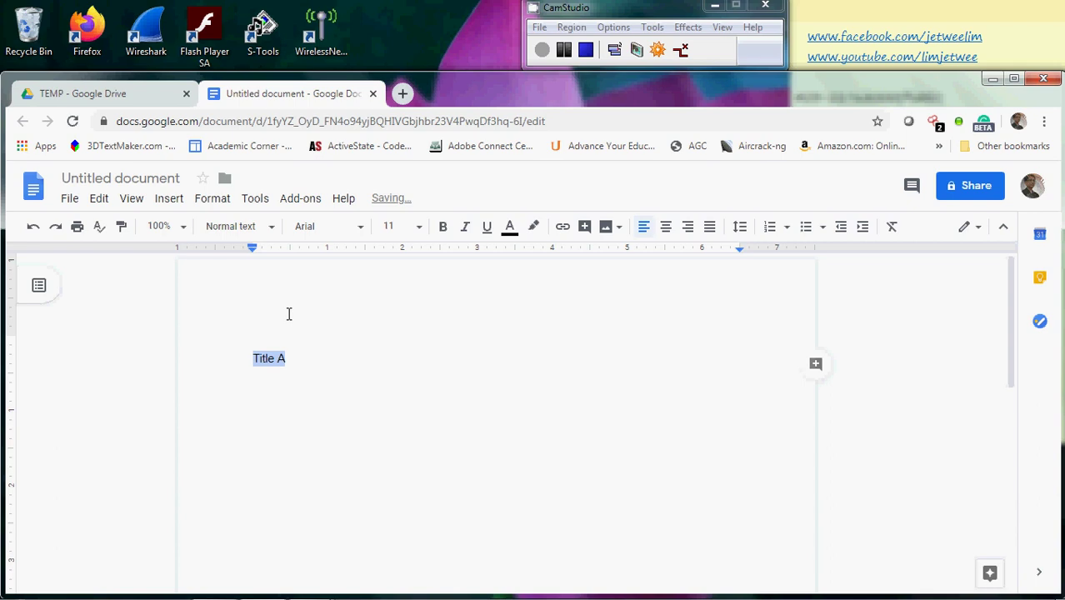
key("End")
Paste two copies of Title A below and change them to 'Title B' and 'Title C'
key("Return")
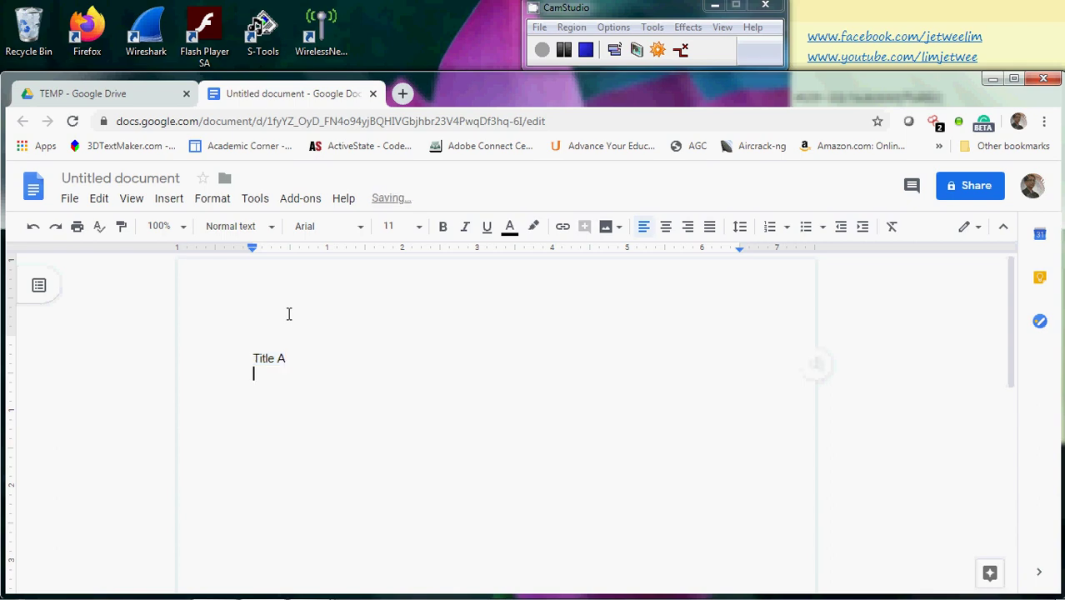
key("ctrl+v")
key("Return")
key("ctrl+v")
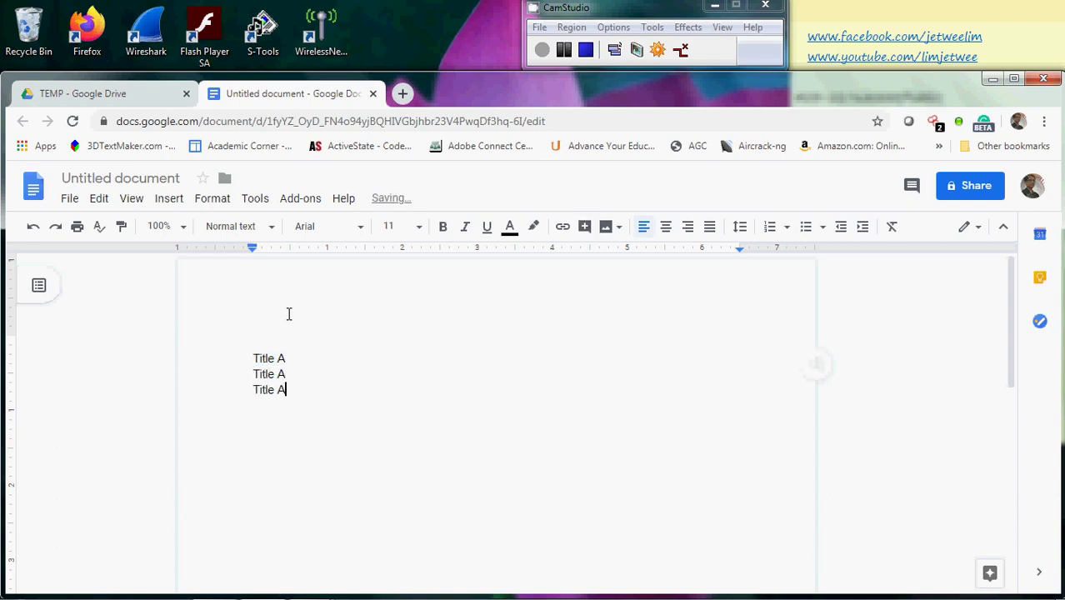
key("Up")
key("BackSpace")
type("B")
key("Down")
key("BackSpace")
type("C")
Add an empty line between each of the three title lines
key("Up")
key("Up")
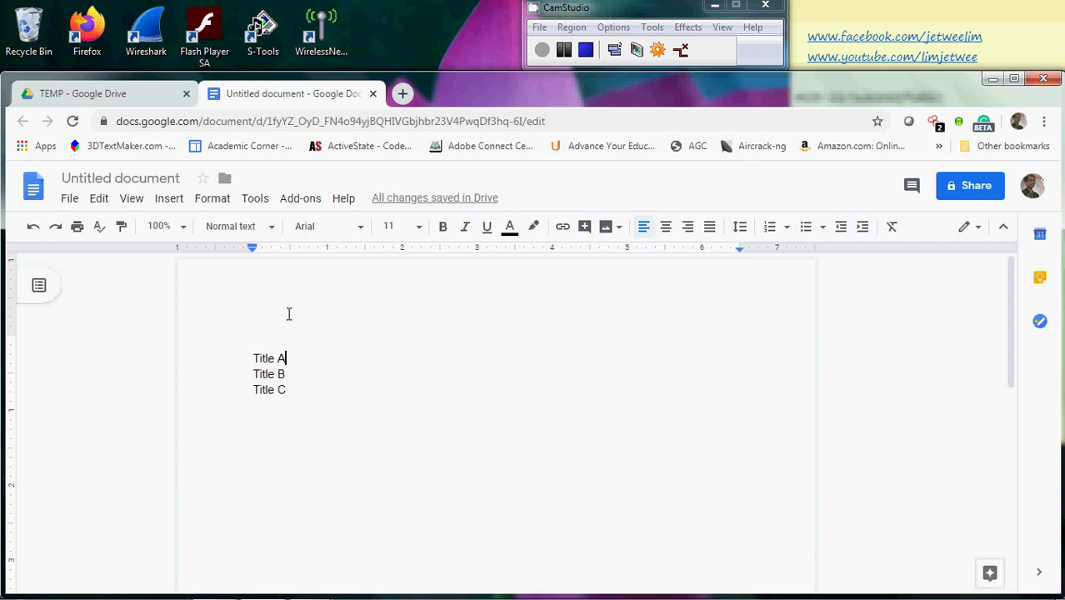
key("Return")
key("Down")
key("Down")
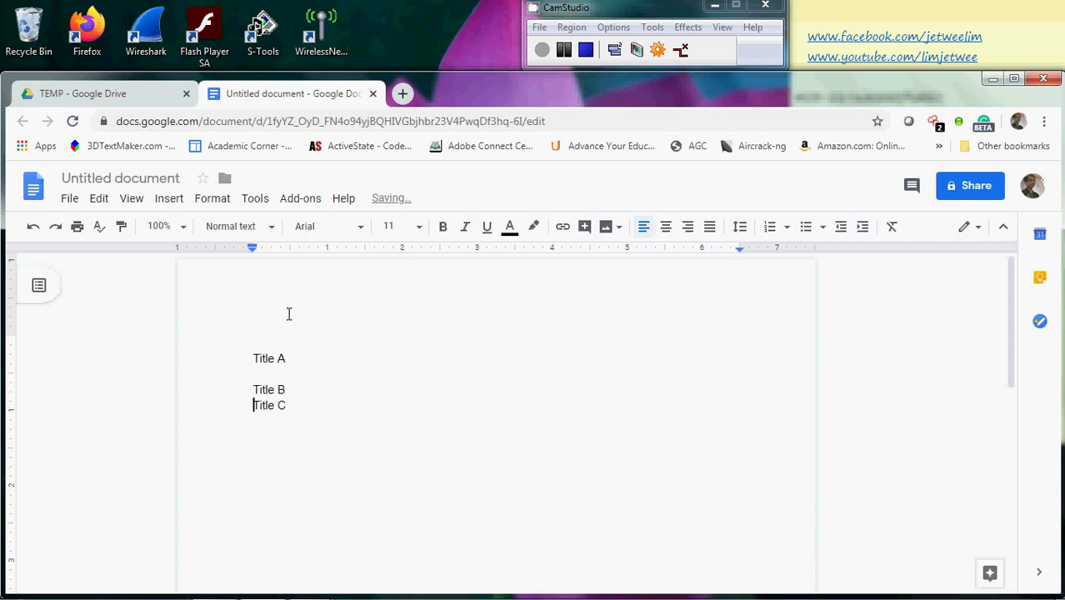
key("Return")
key("Up")
key("Up")
key("Up")
key("Up")
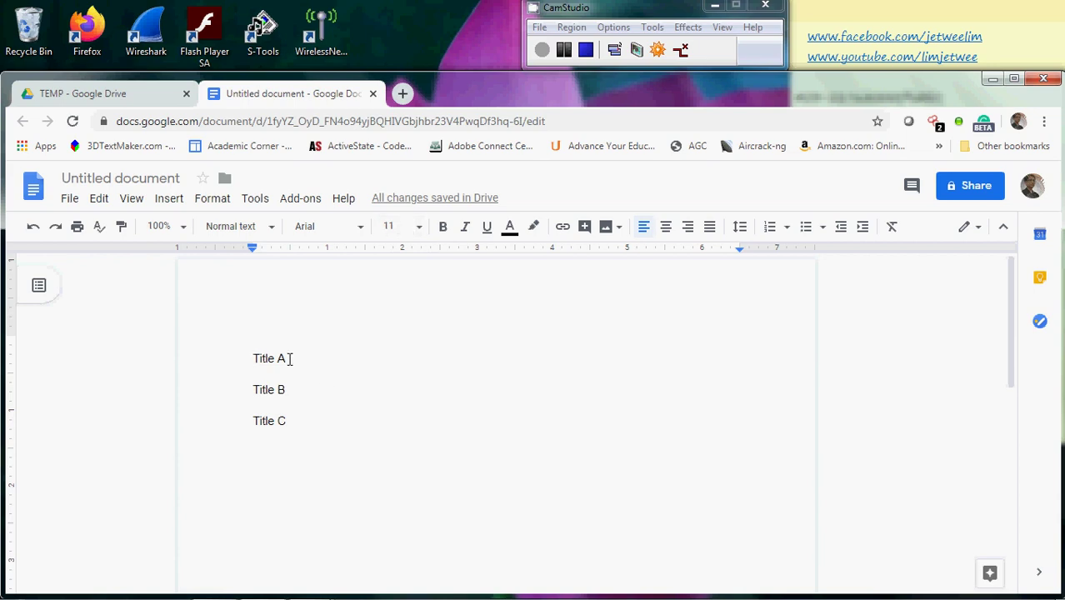
Apply the Heading 2 style to the Title A and Title B lines
left_click_drag(289, 359, 256, 357)
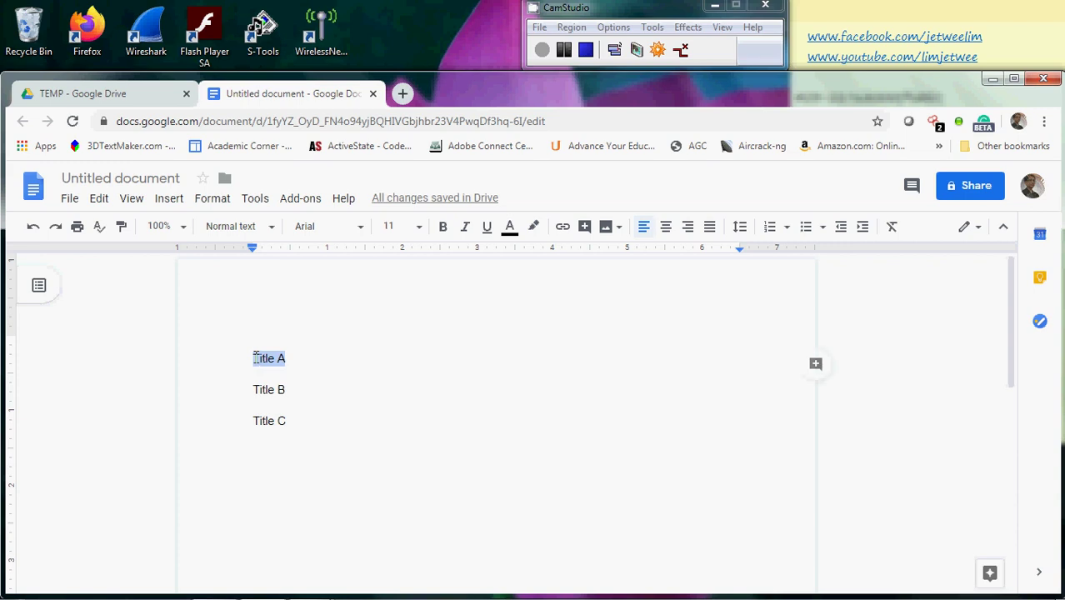
left_click(273, 229)
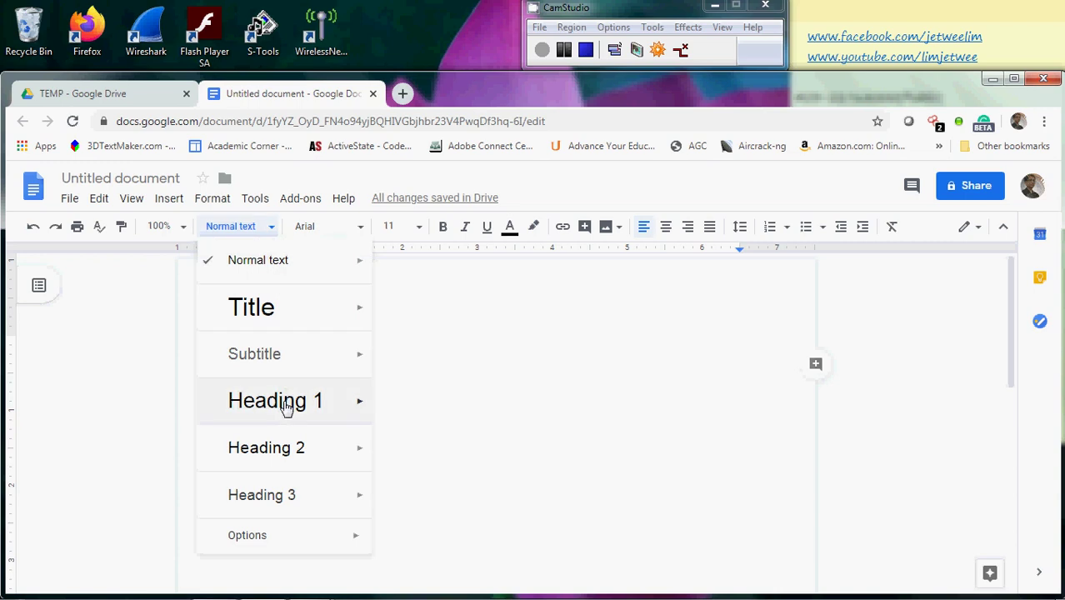
left_click(283, 450)
left_click(287, 422)
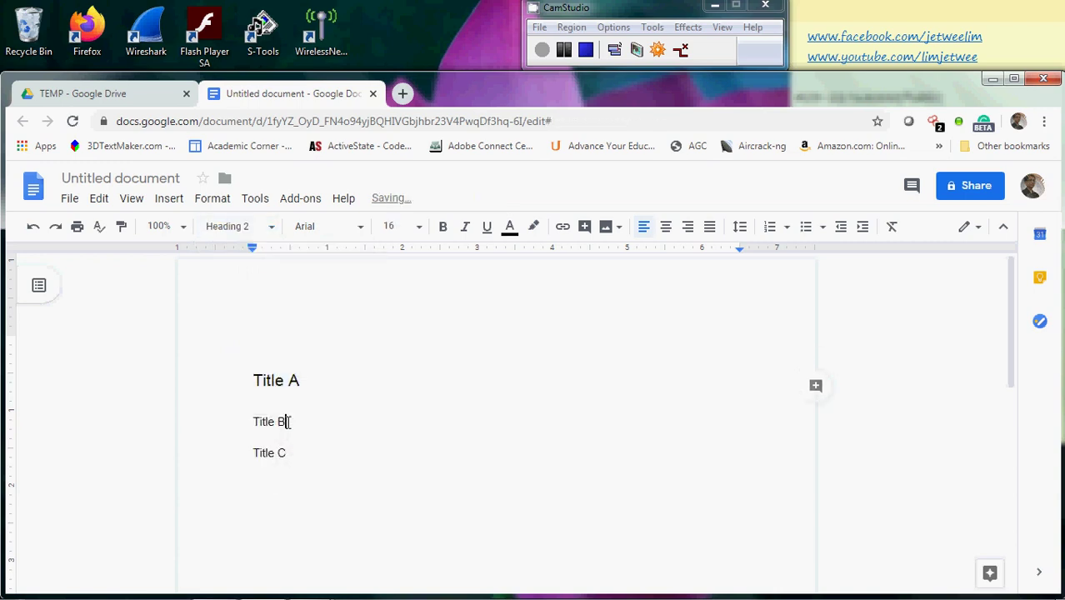
left_click_drag(288, 422, 248, 421)
left_click(272, 236)
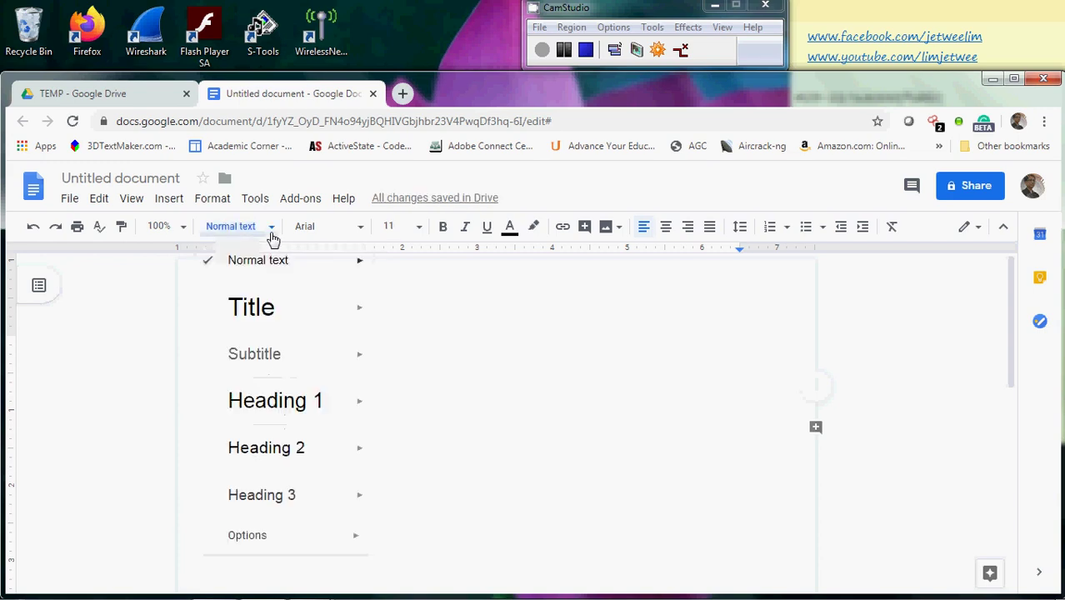
left_click(281, 447)
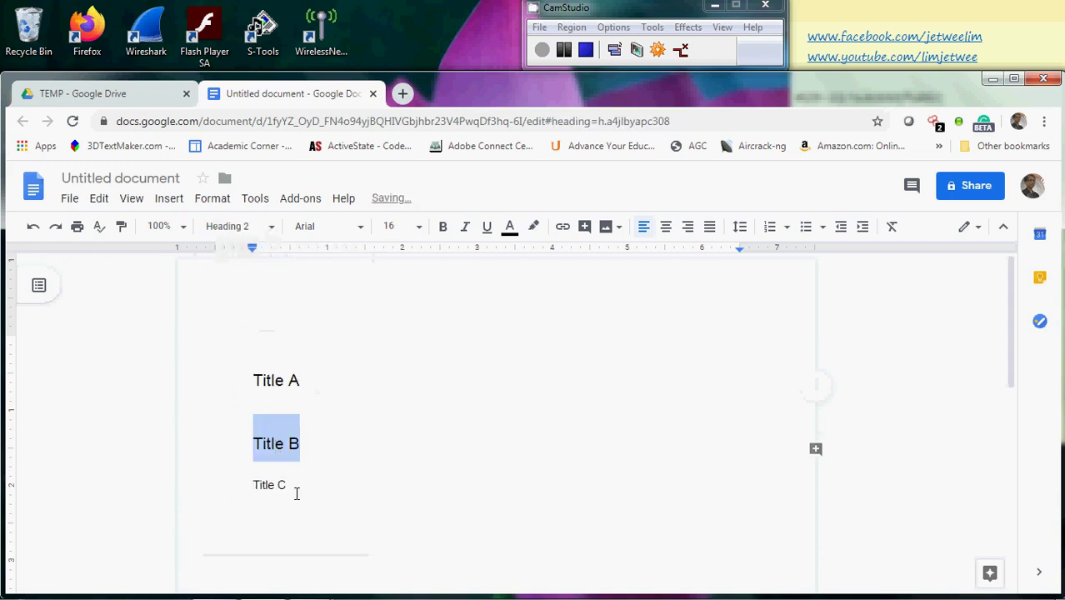
Make Title C a Heading 3 and add an empty line below it
left_click(290, 483)
left_click_drag(291, 484, 255, 484)
left_click(298, 478)
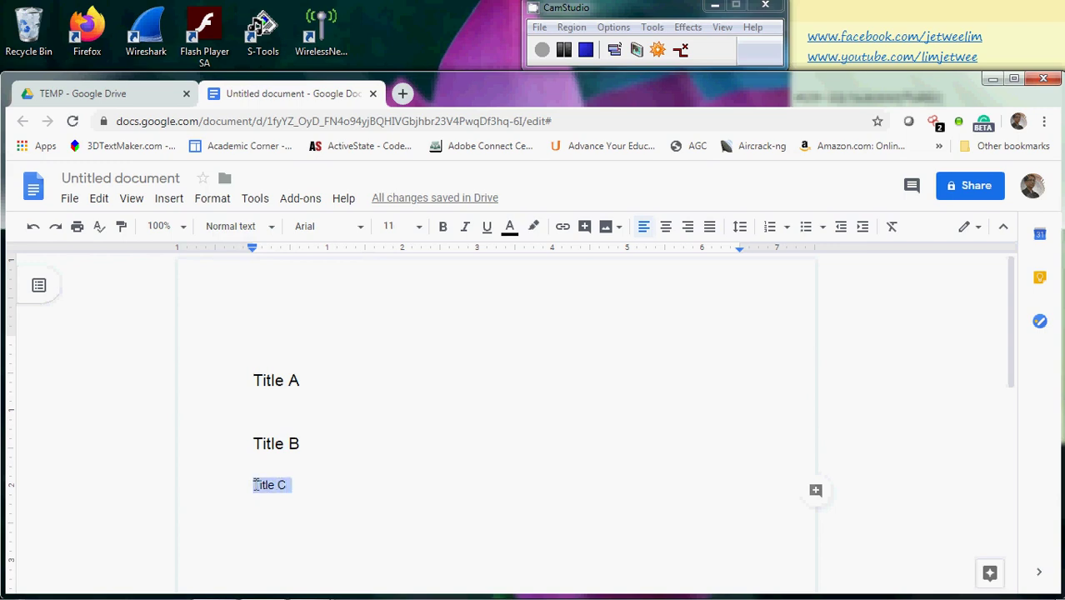
left_click(276, 226)
mouse_move(307, 493)
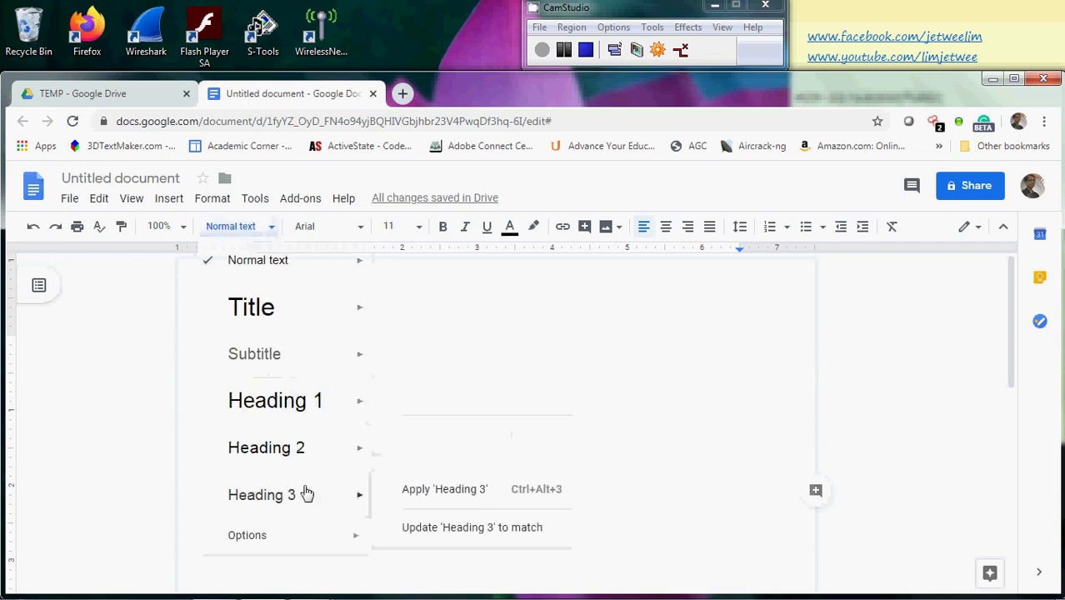
left_click(443, 488)
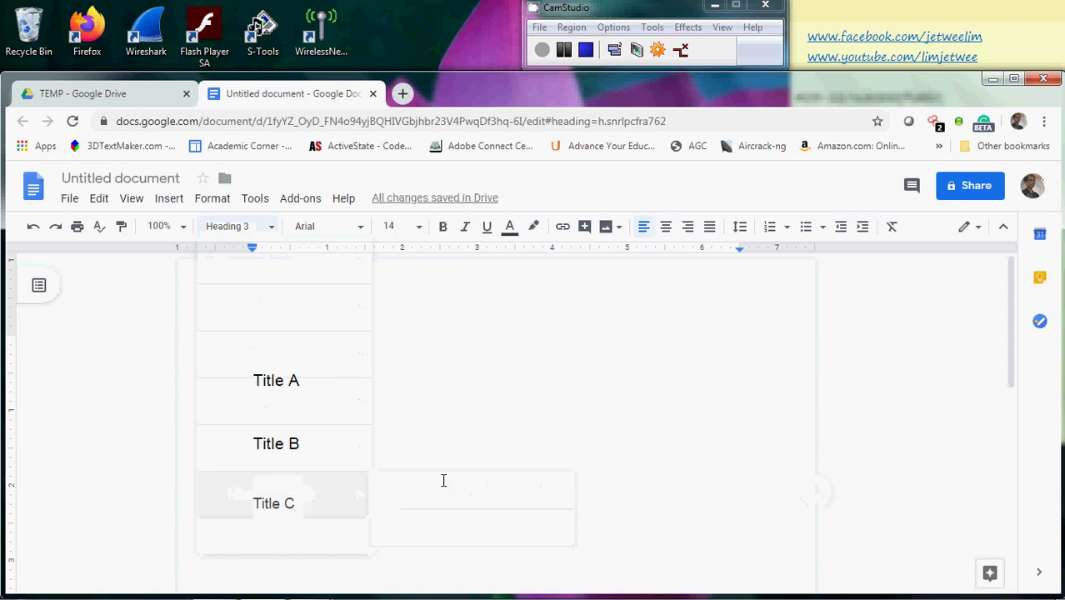
key("Return")
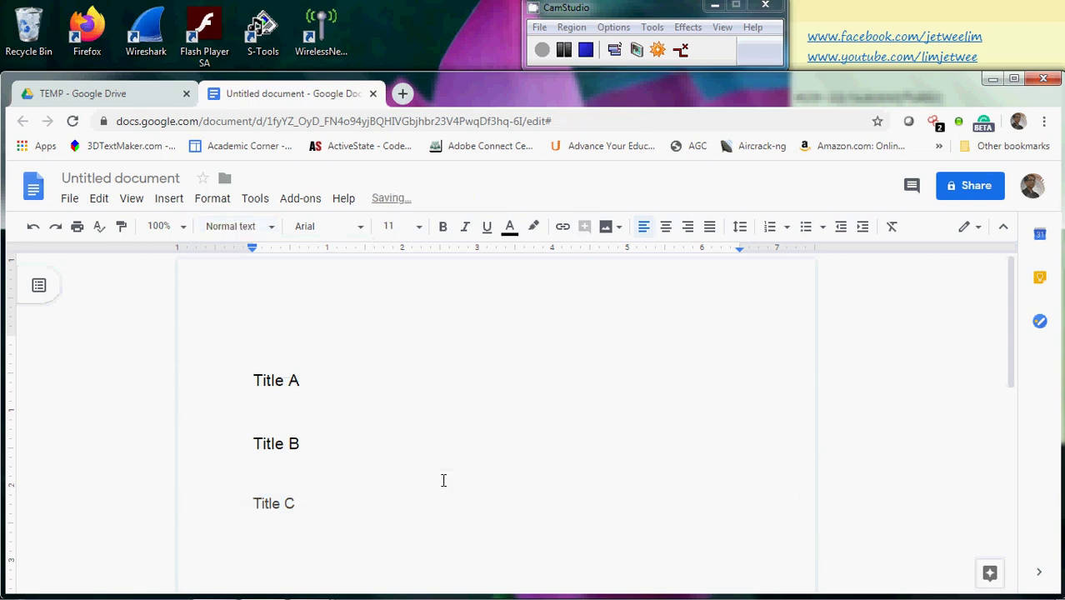
key("Return")
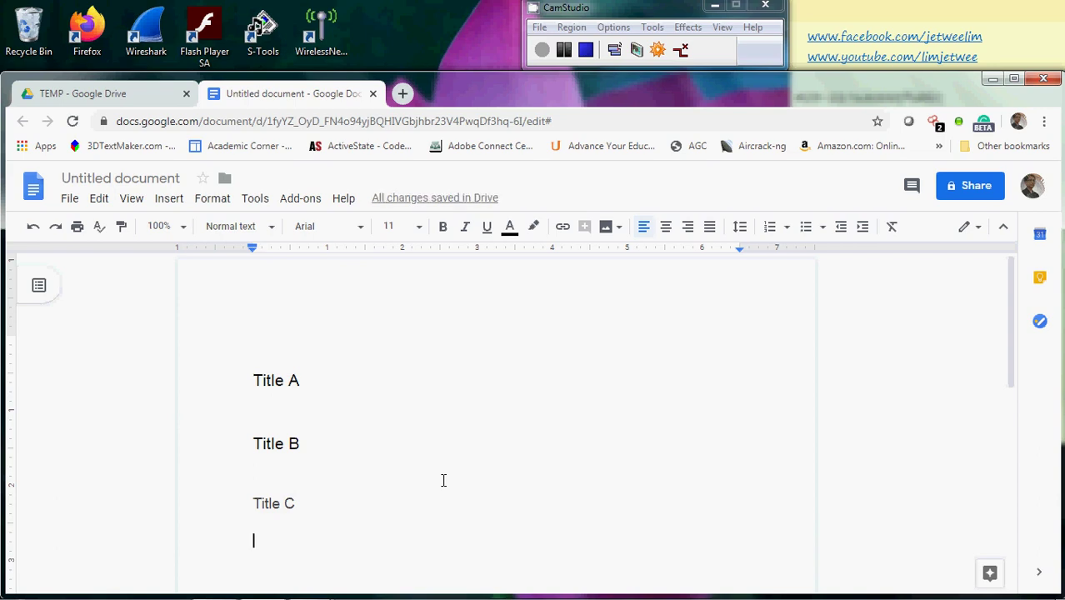
Add an empty line at the top above Title A and bring up the Insert menu
key("Up")
key("ctrl+Home")
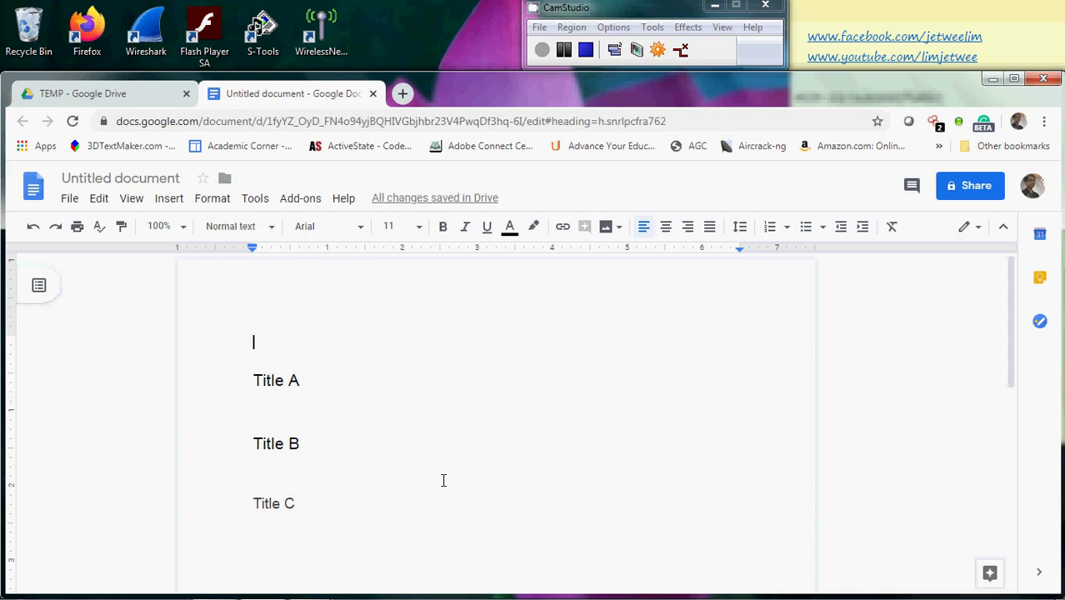
key("Return")
key("Up")
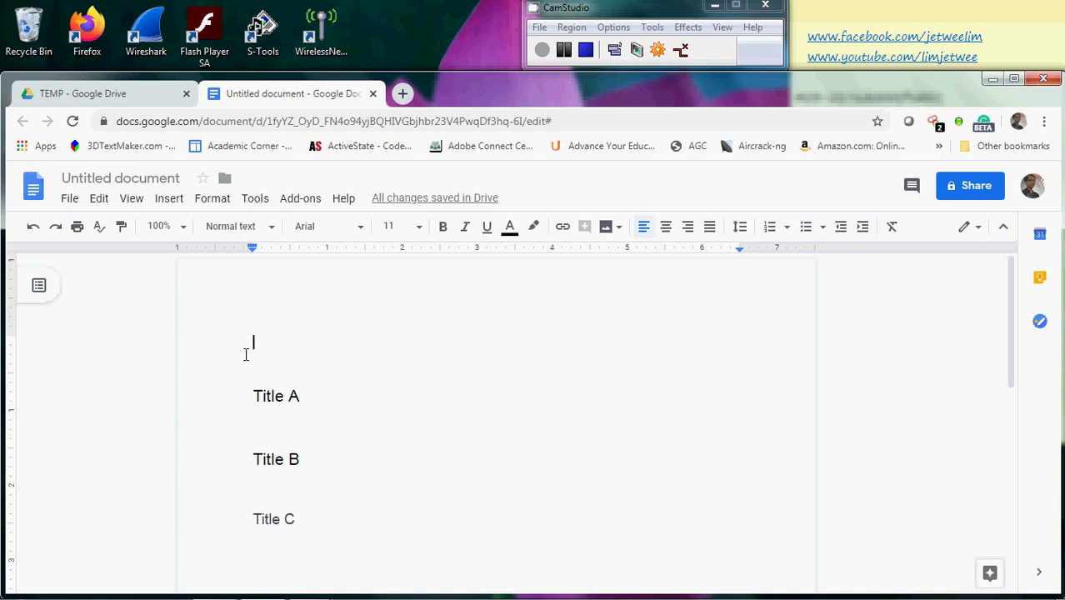
left_click(164, 207)
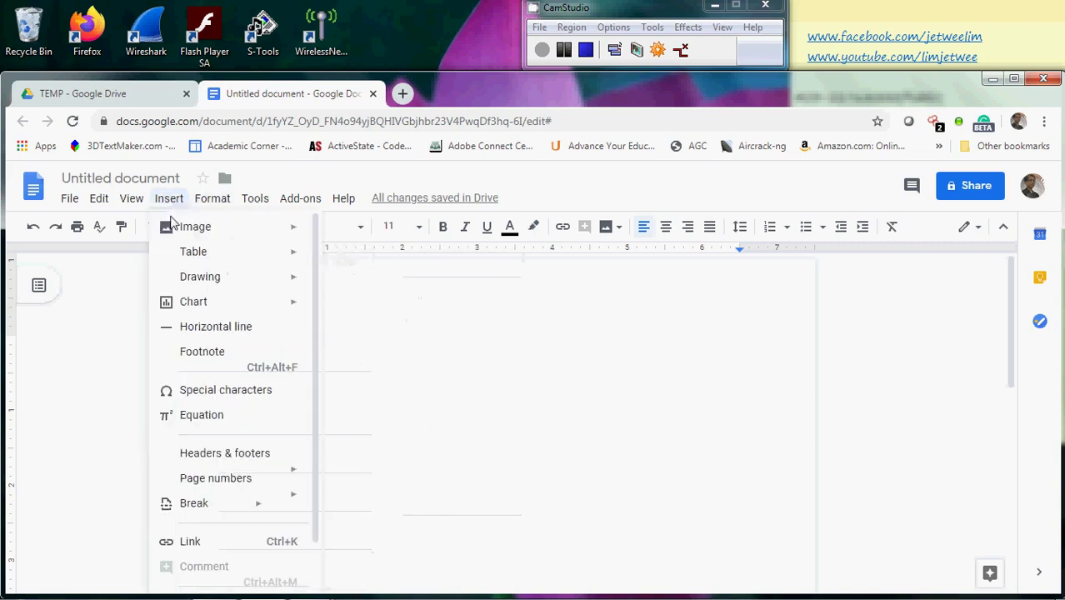
Insert a table of contents using the 'With page numbers' layout
left_click_drag(326, 329, 329, 401)
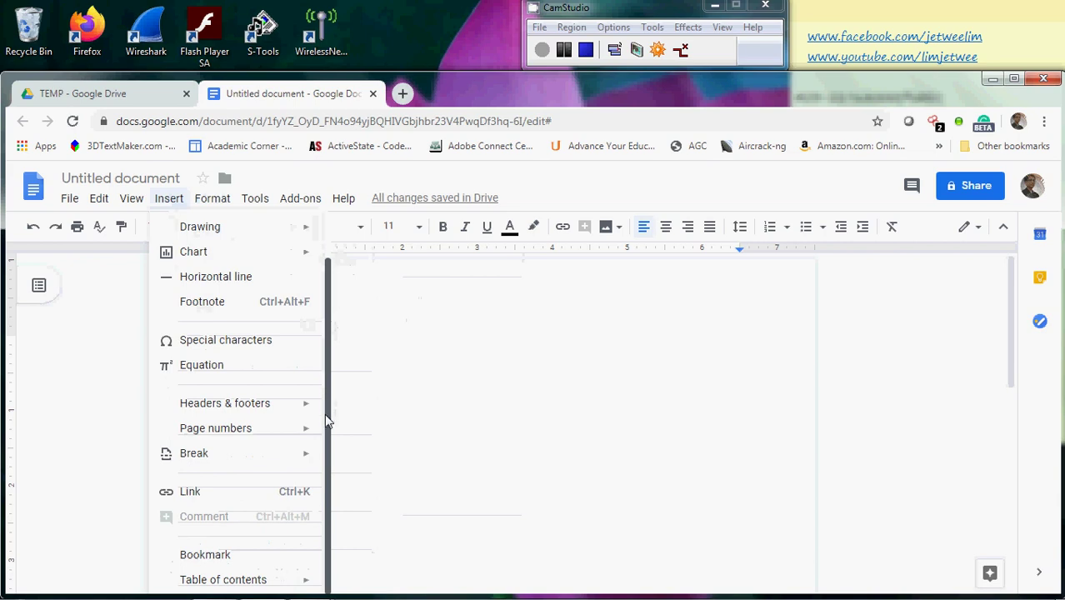
mouse_move(261, 581)
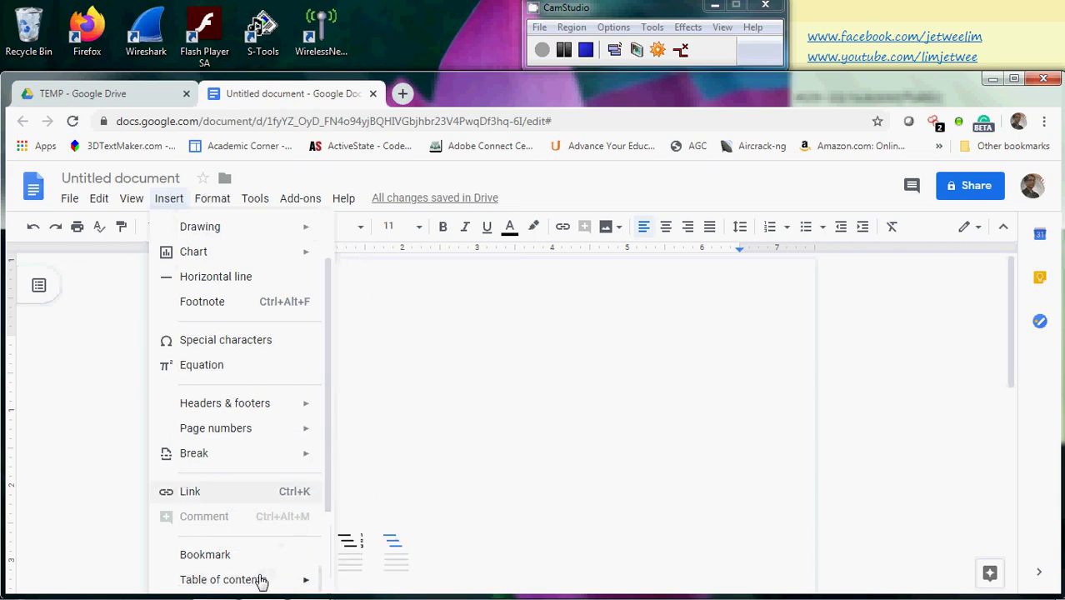
left_click(353, 547)
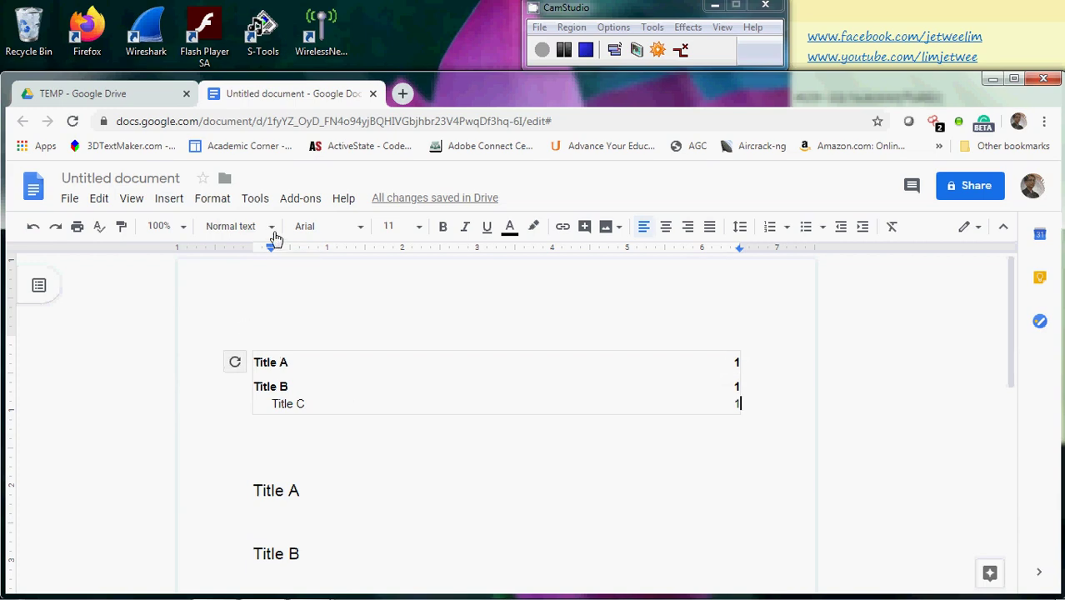
Rename the Title A heading to 'Title One'
left_click_drag(307, 404, 275, 403)
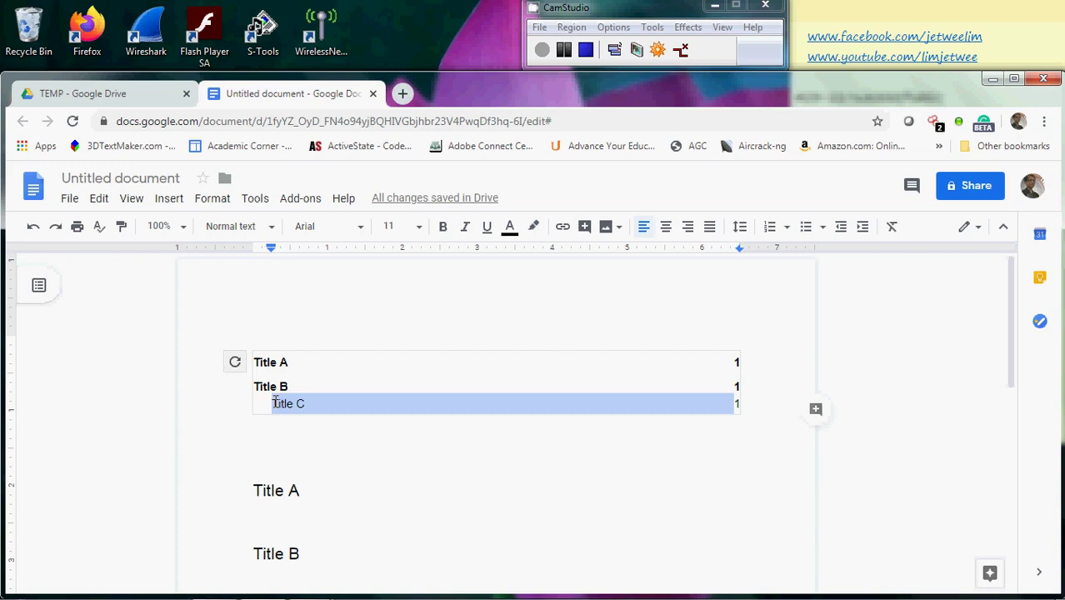
left_click(304, 491)
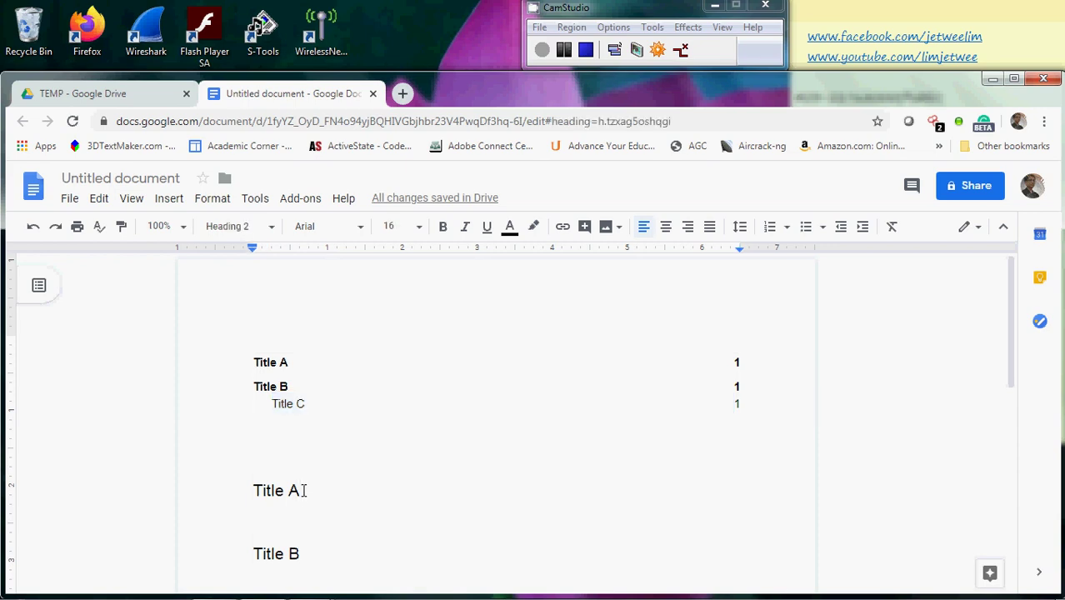
key("BackSpace")
type("One")
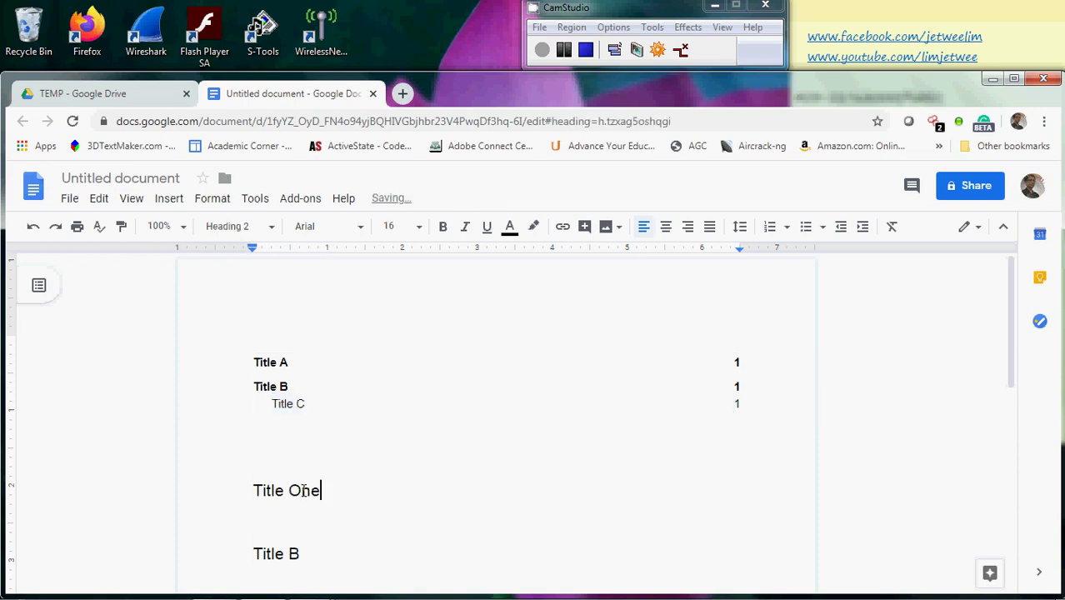
Update the table of contents so it lists Title One
left_click(358, 443)
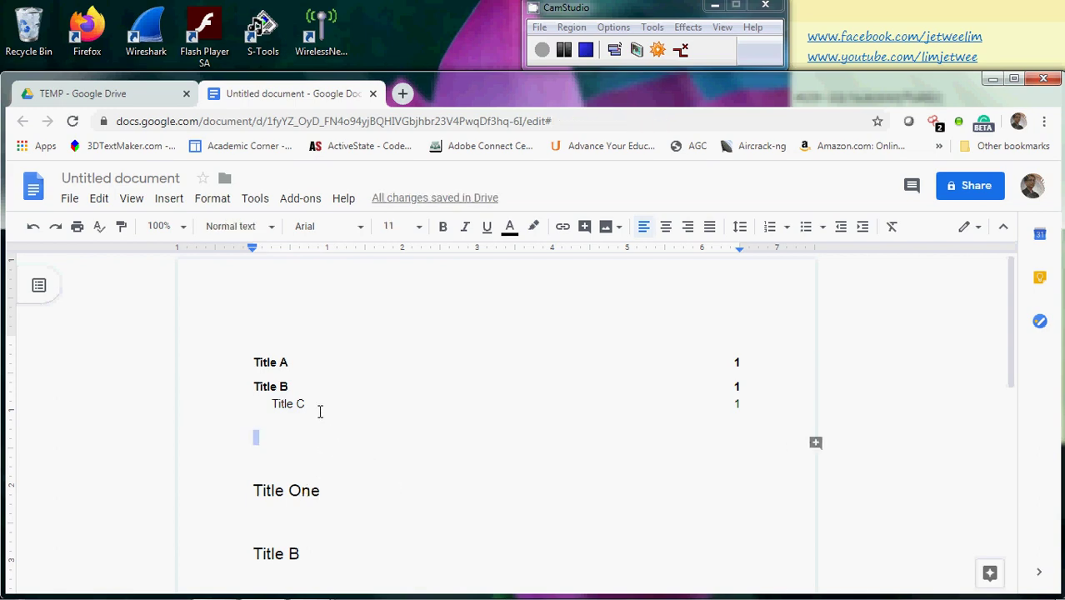
left_click(321, 440)
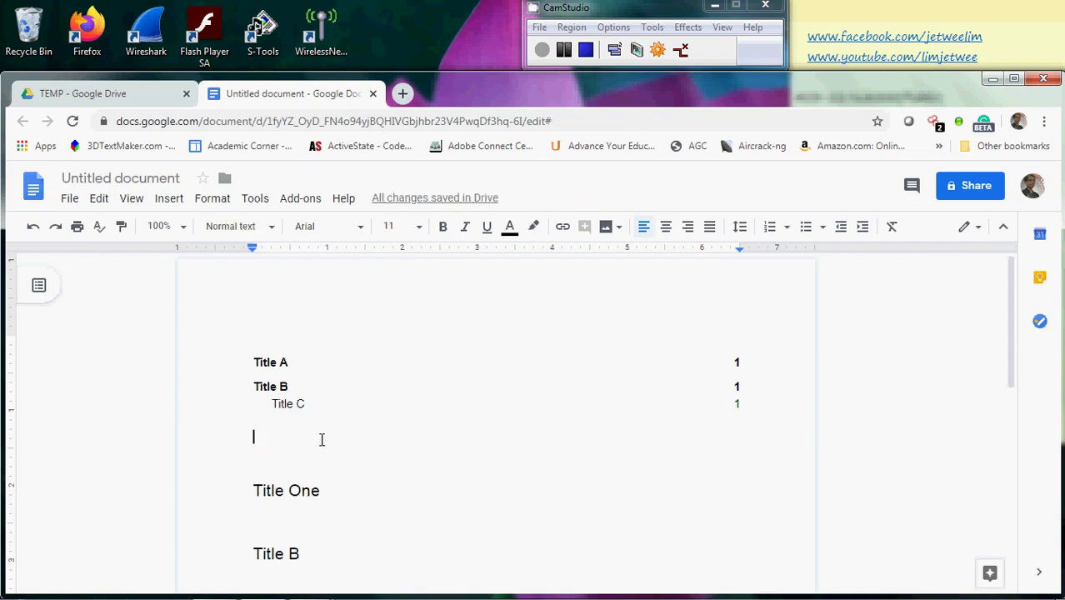
left_click(344, 389)
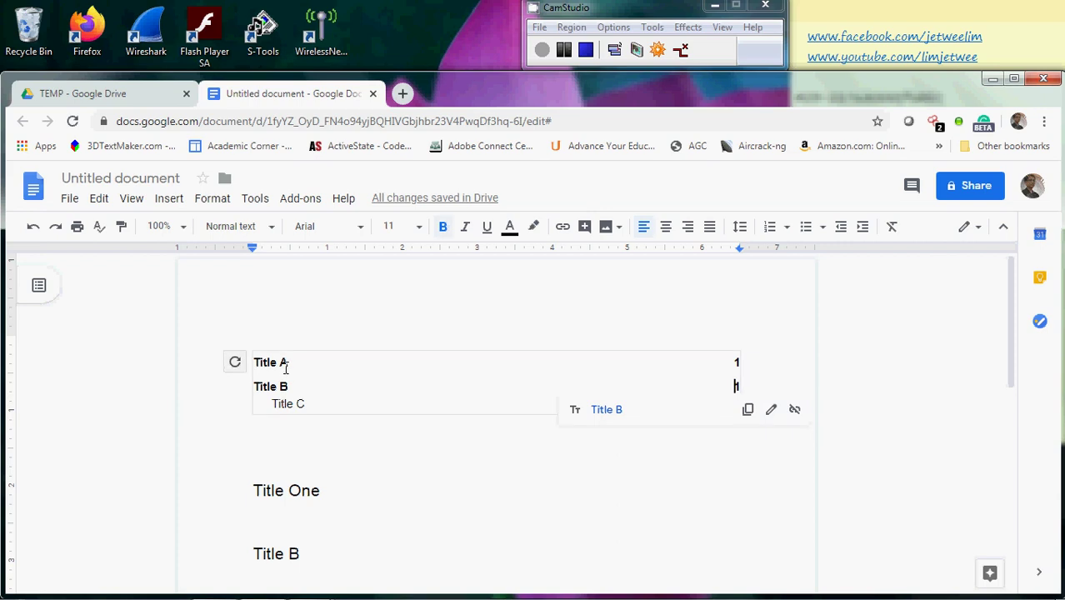
left_click(235, 364)
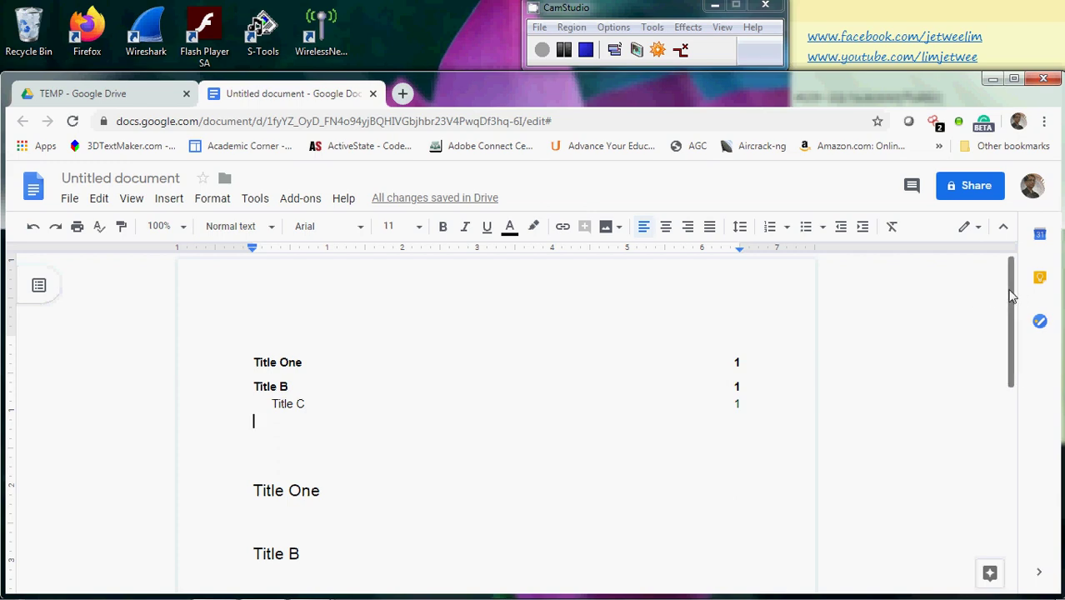
Insert a page break on the empty line below Title One, moving Title B and Title C to page 2
left_click_drag(1009, 292, 1013, 345)
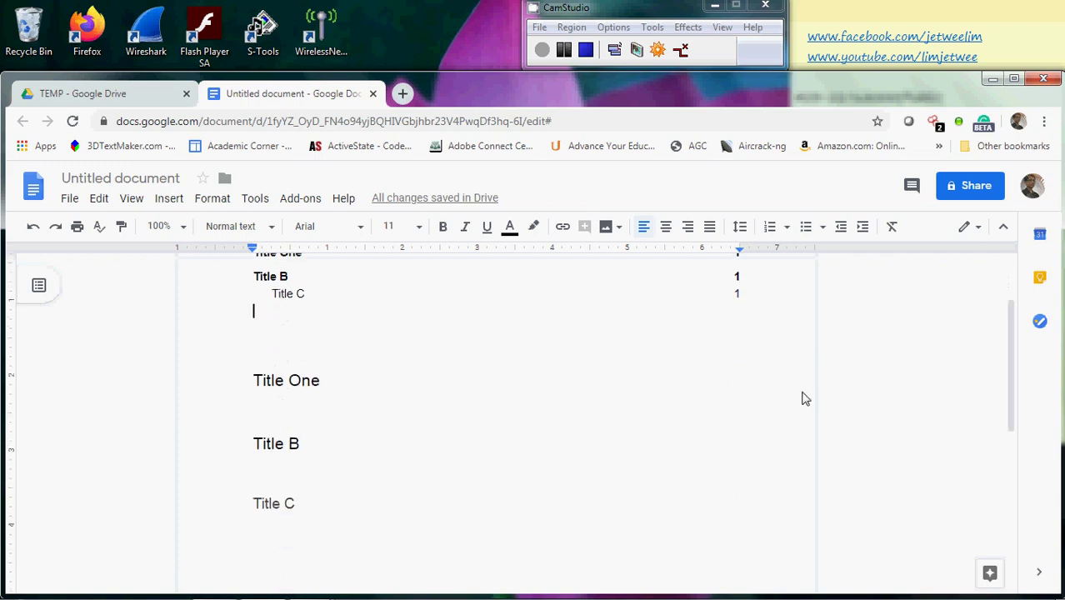
double_click(293, 412)
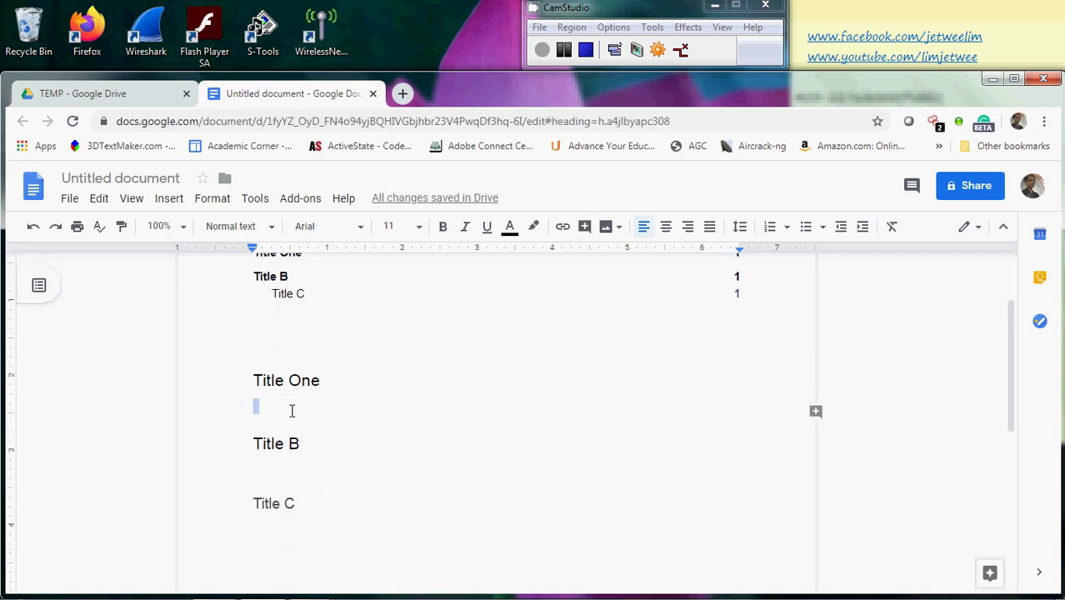
left_click(168, 203)
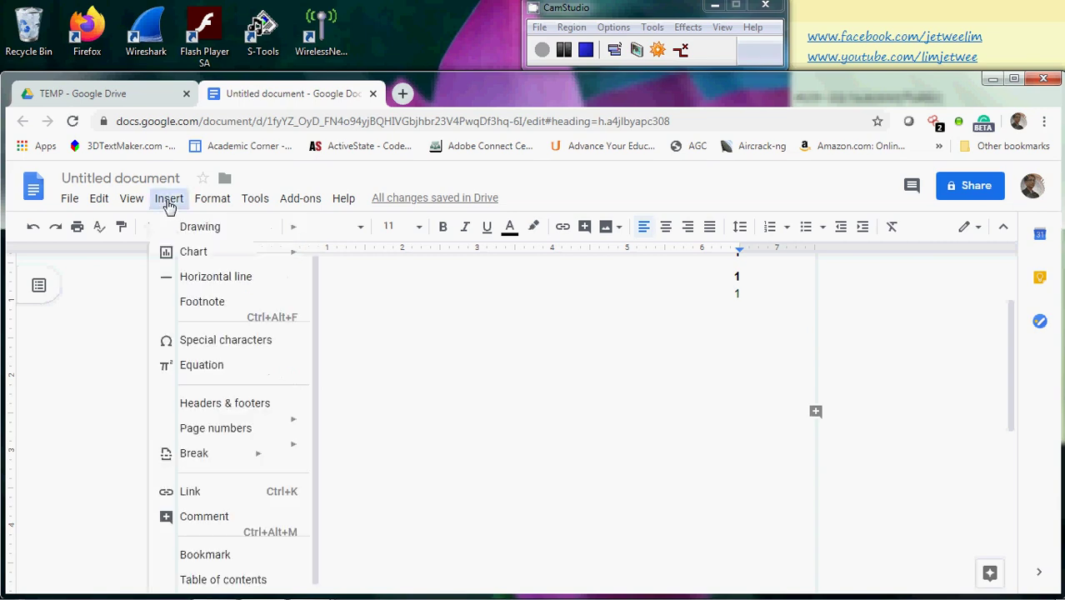
mouse_move(240, 451)
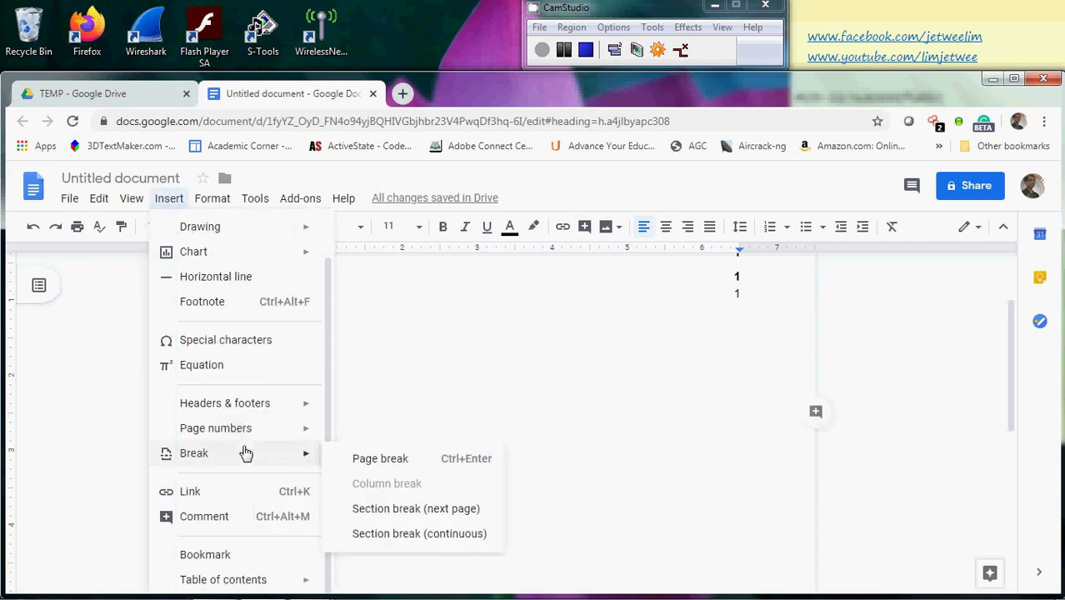
left_click(360, 460)
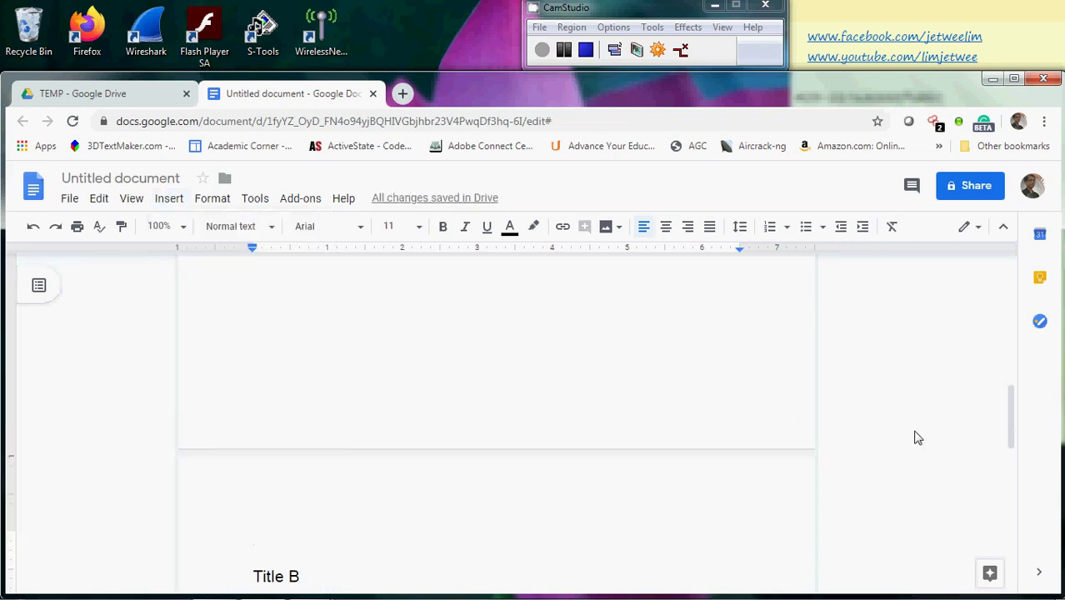
left_click_drag(1012, 416, 1001, 279)
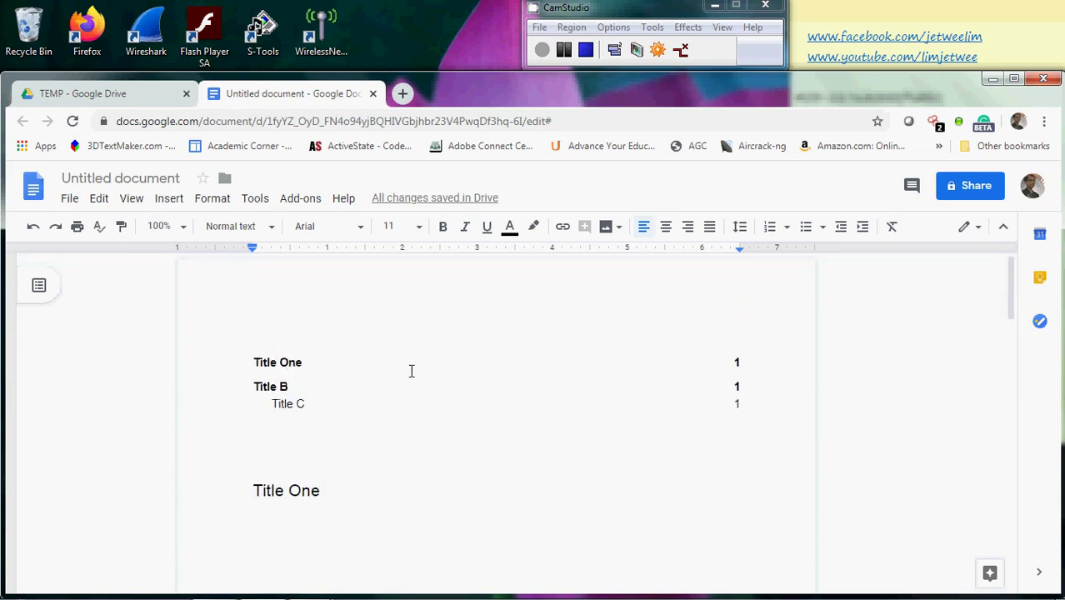
Update the table of contents and check that Title B and Title C show page 2
left_click(744, 386)
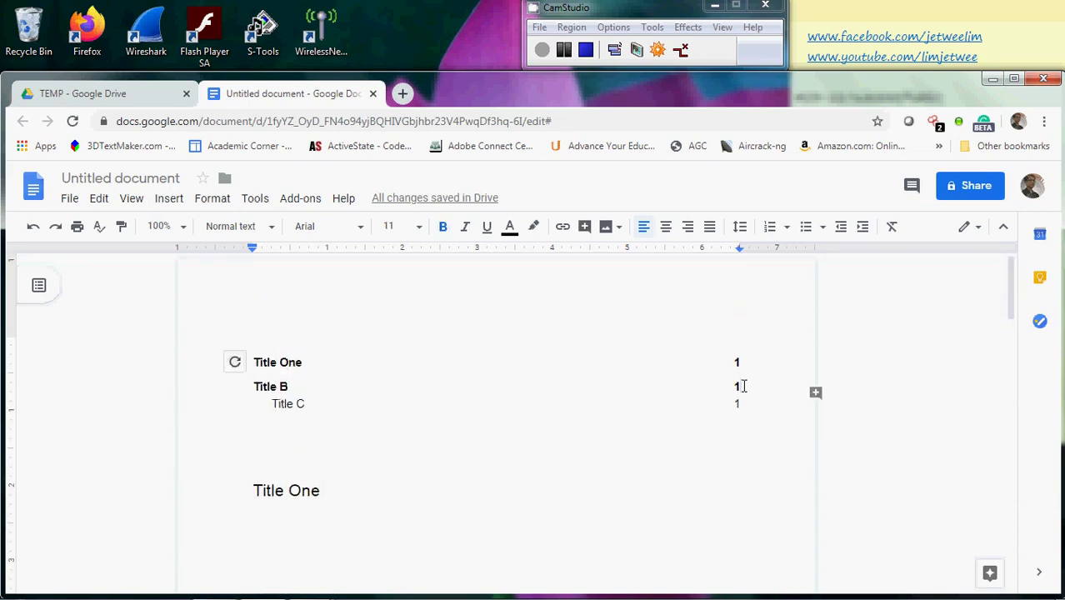
left_click(236, 364)
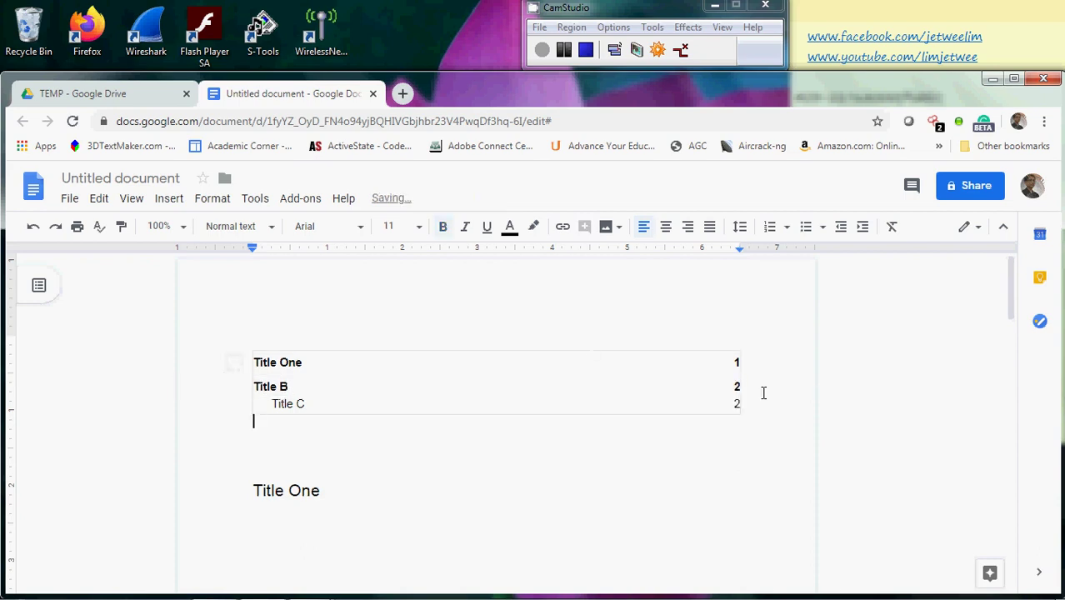
left_click(735, 386)
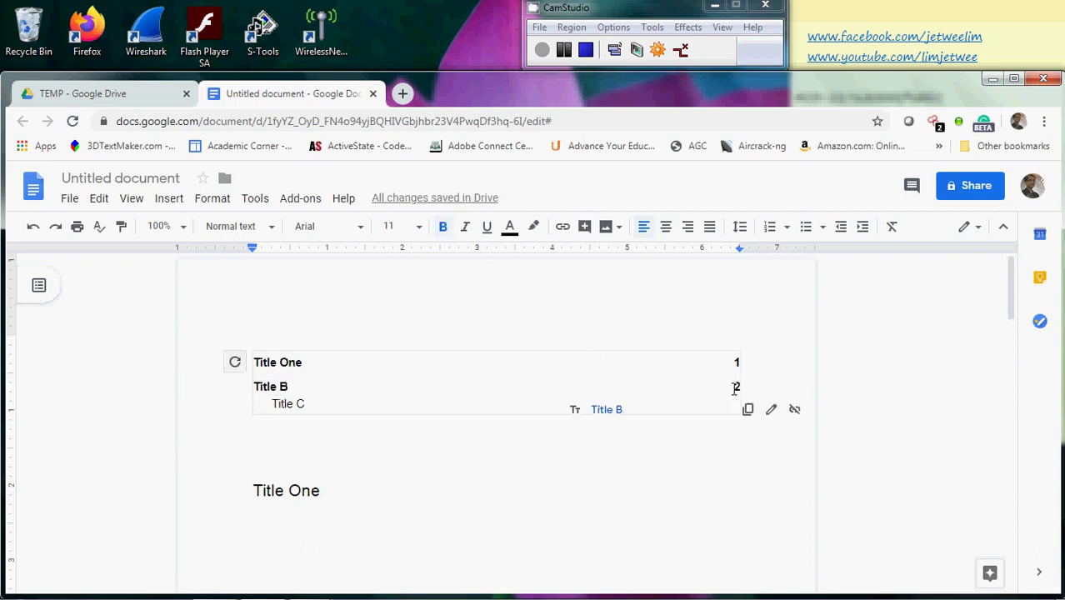
key("Down")
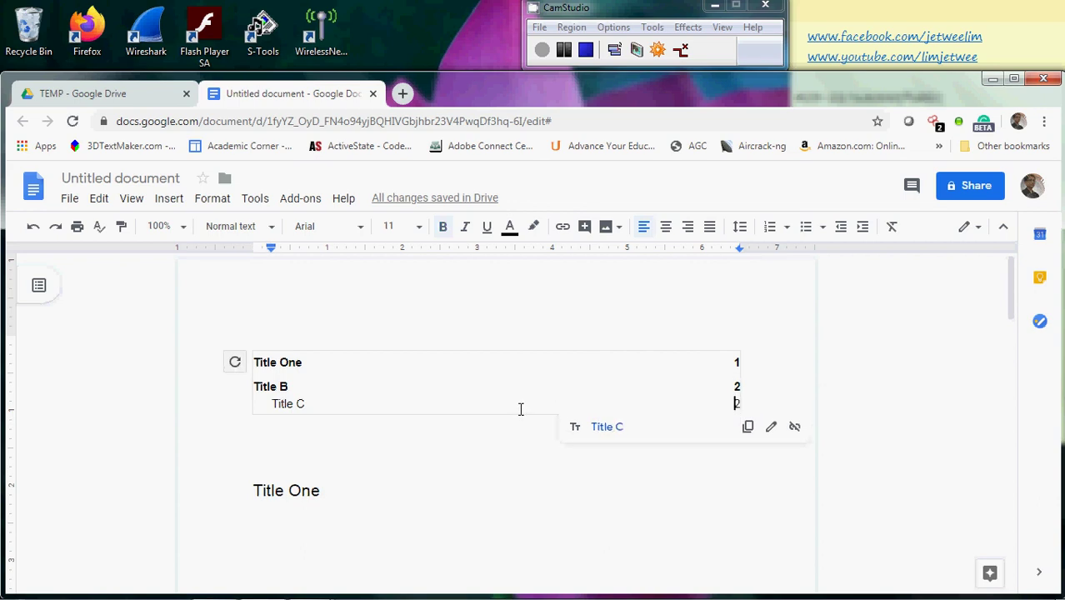